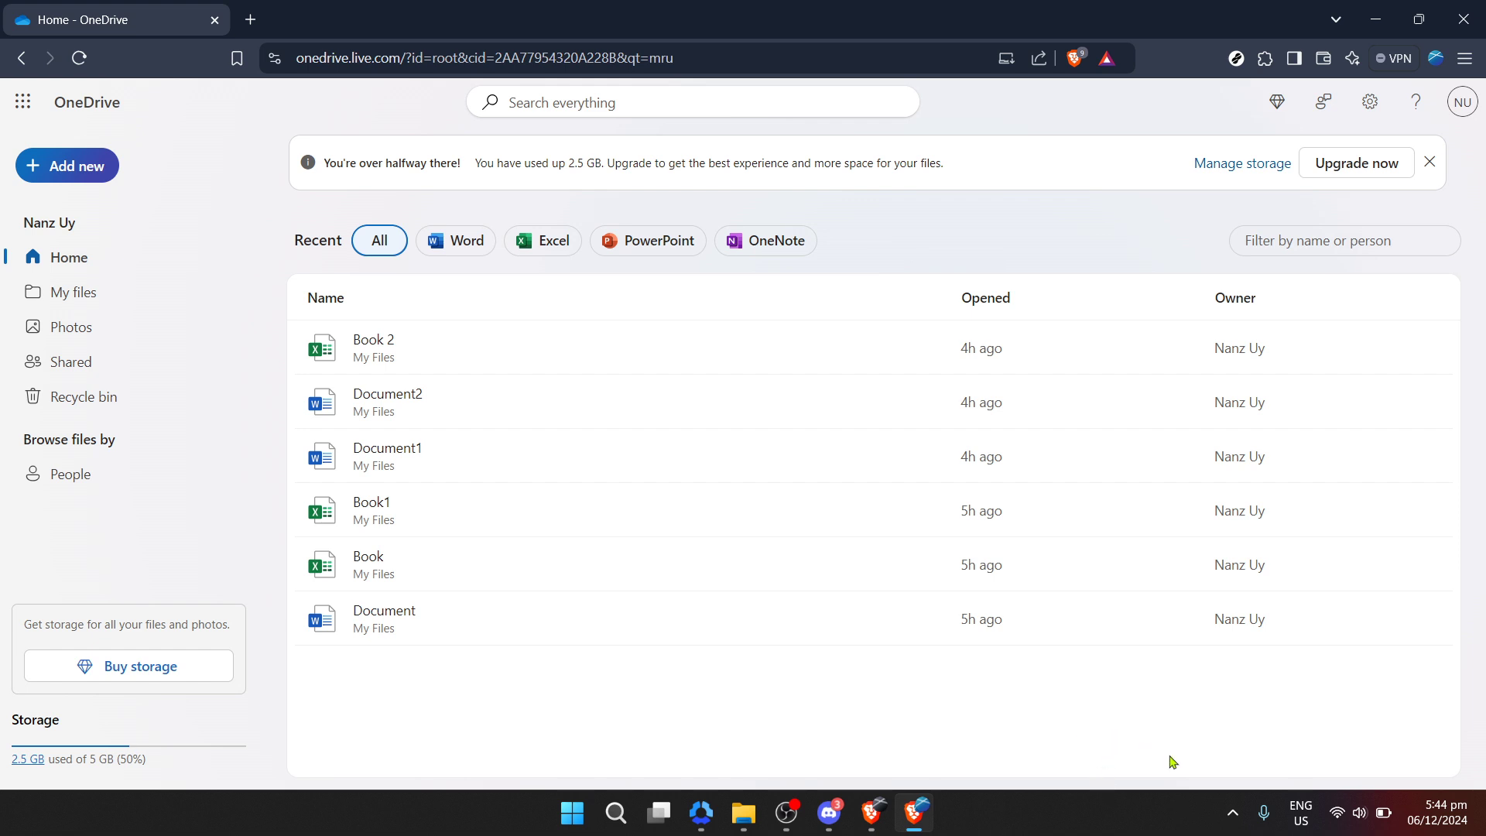
Bring up the OneDrive sync panel from the tray icon, confirming files are synced.
click(1239, 815)
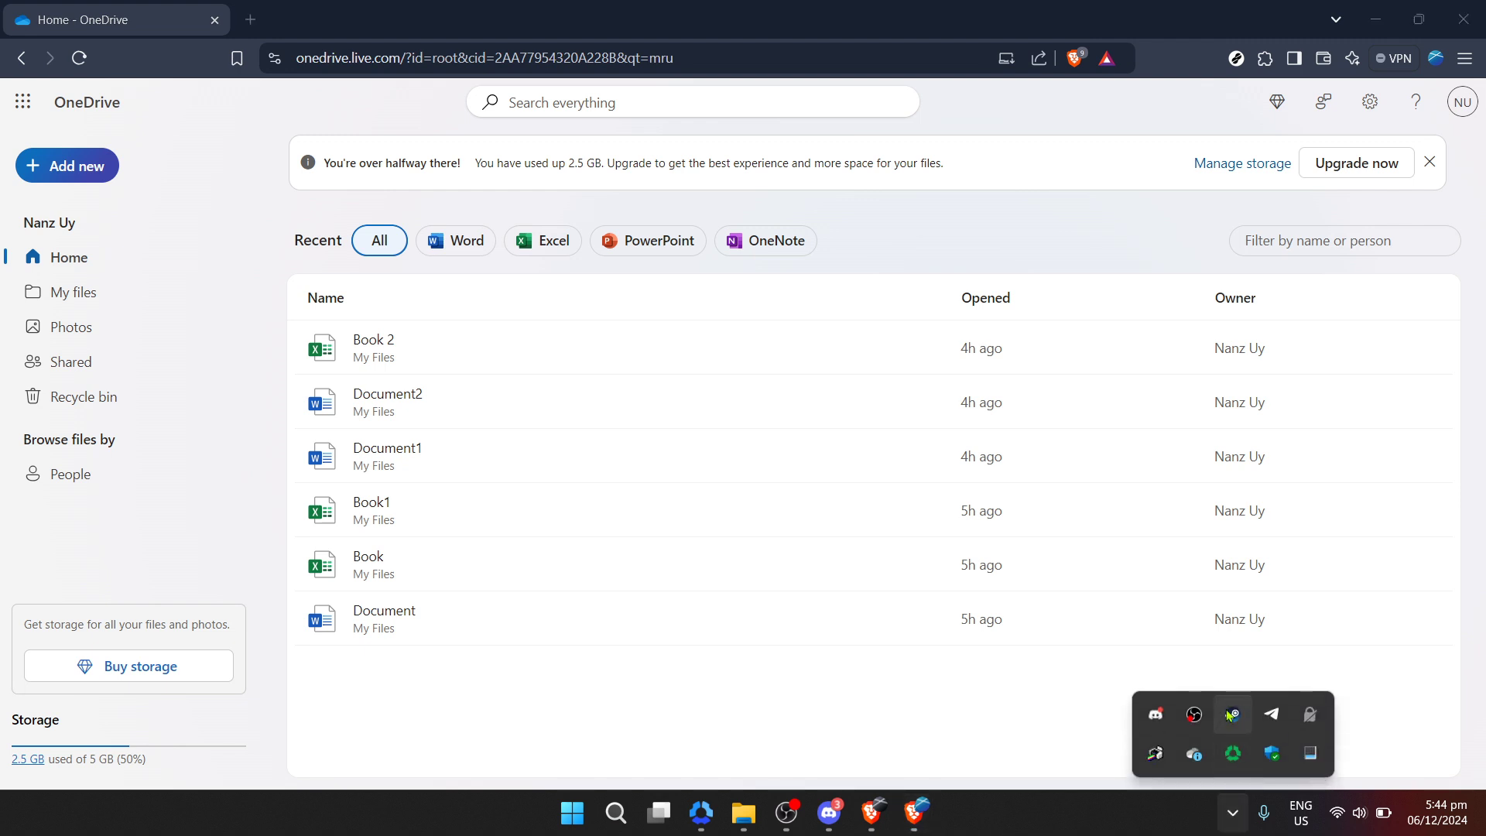
right_click(1196, 753)
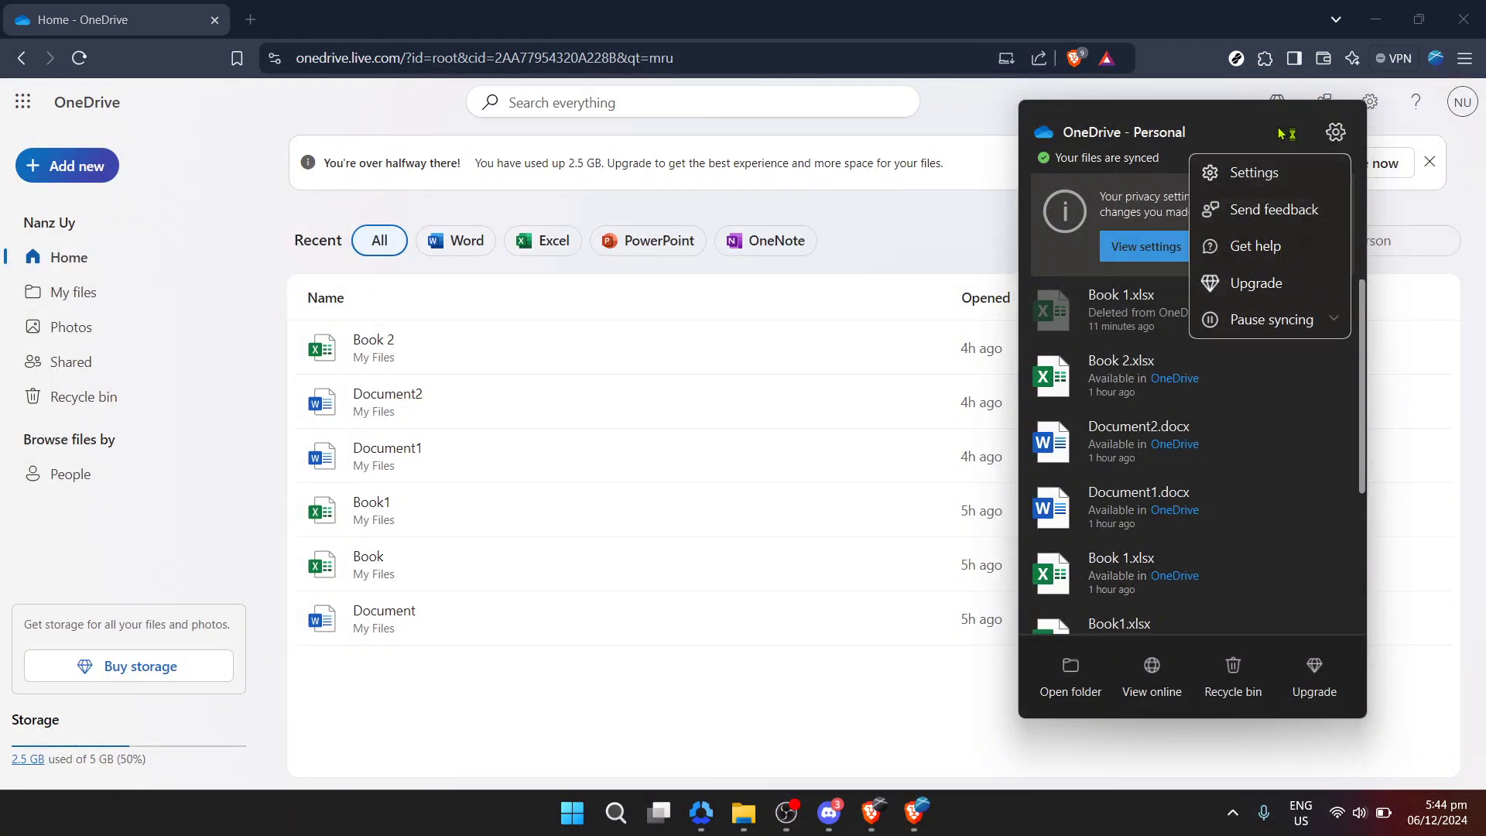
click(1335, 132)
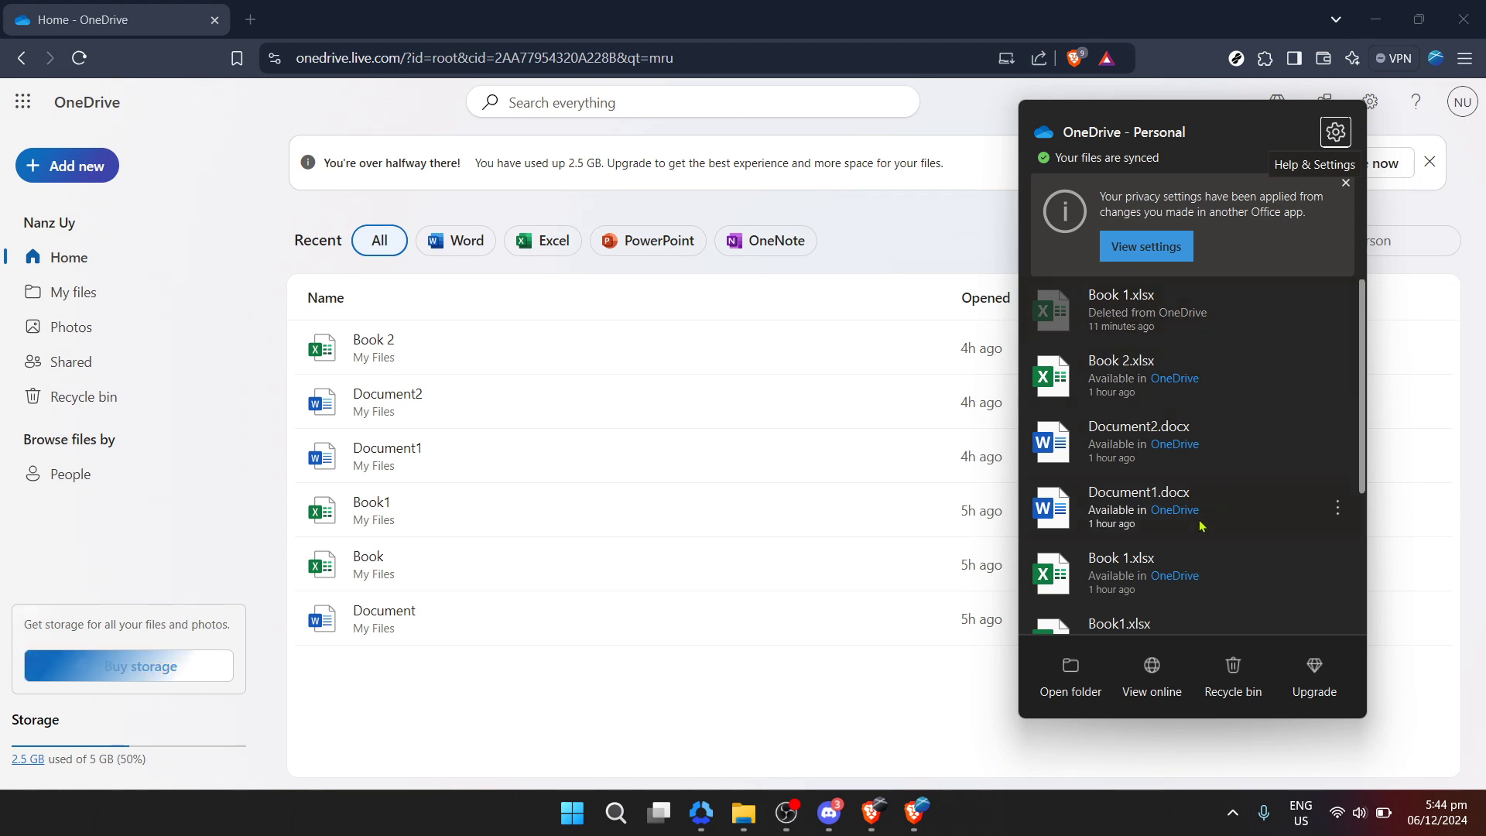
Open the local OneDrive Personal folder in File Explorer from the flyout.
click(1081, 674)
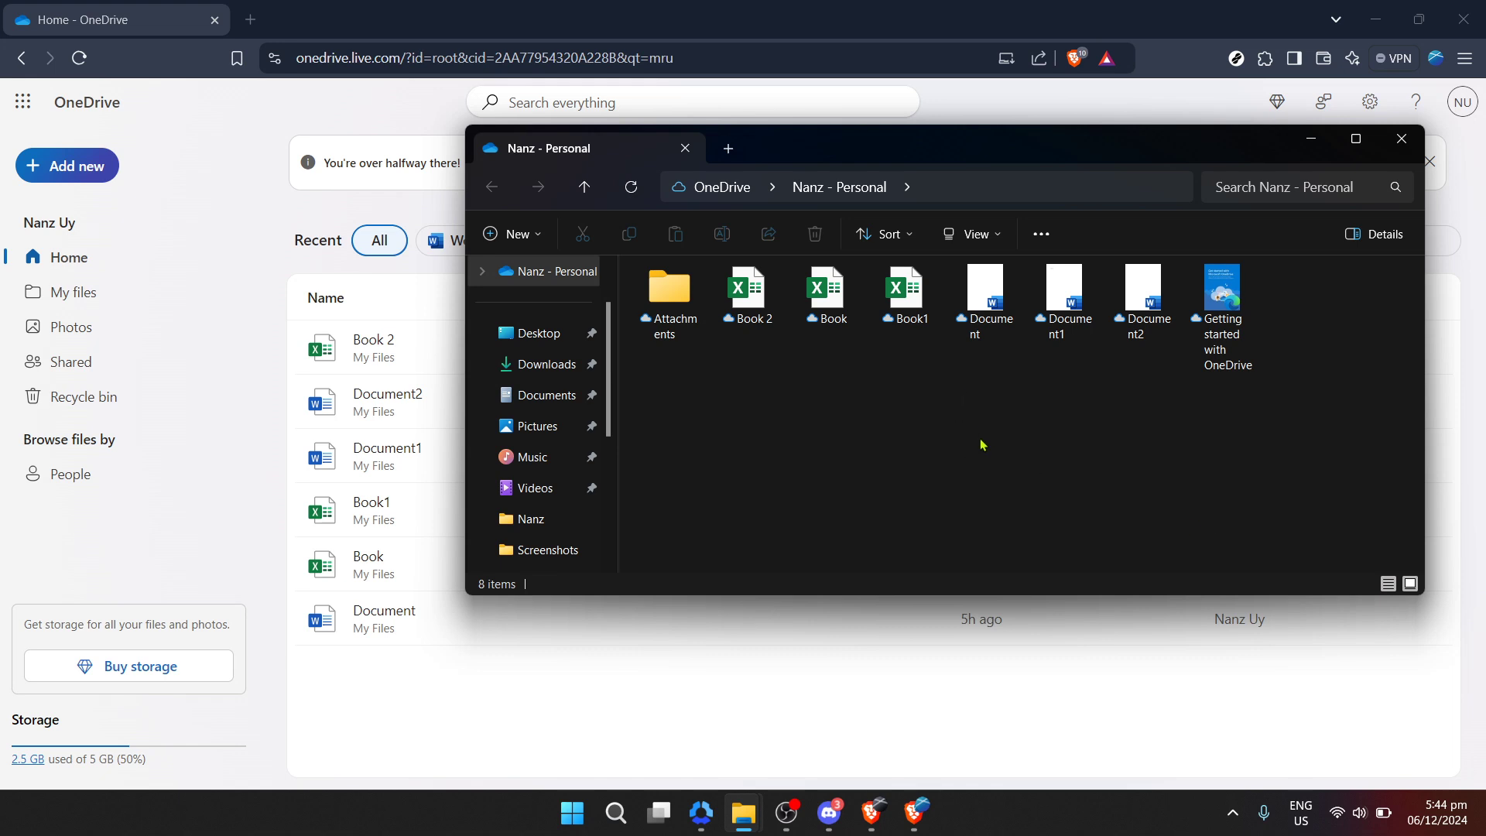
Open the Attachments folder to confirm it is empty, then return to OneDrive.
click(664, 303)
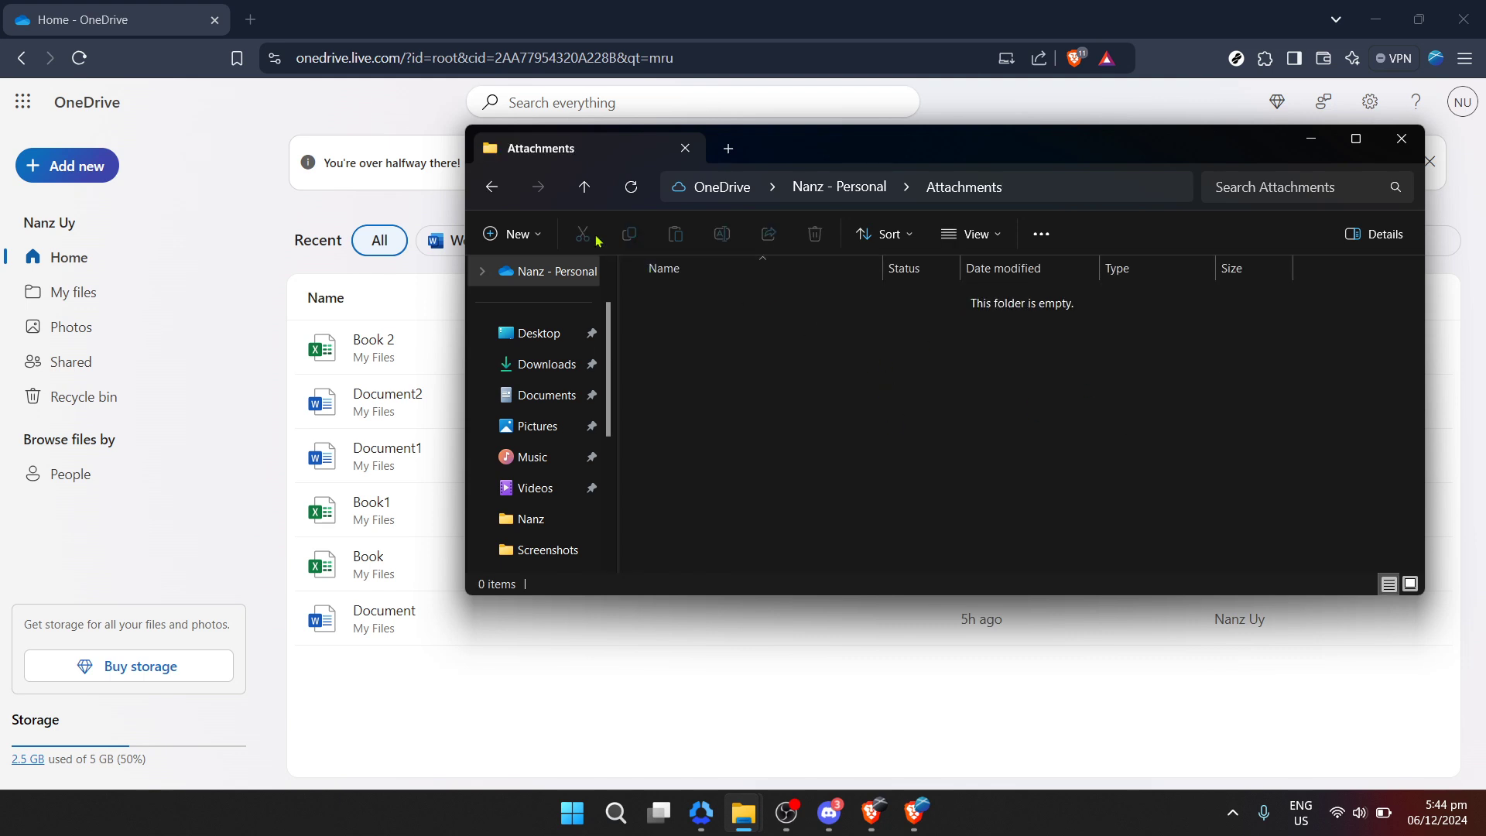
click(493, 188)
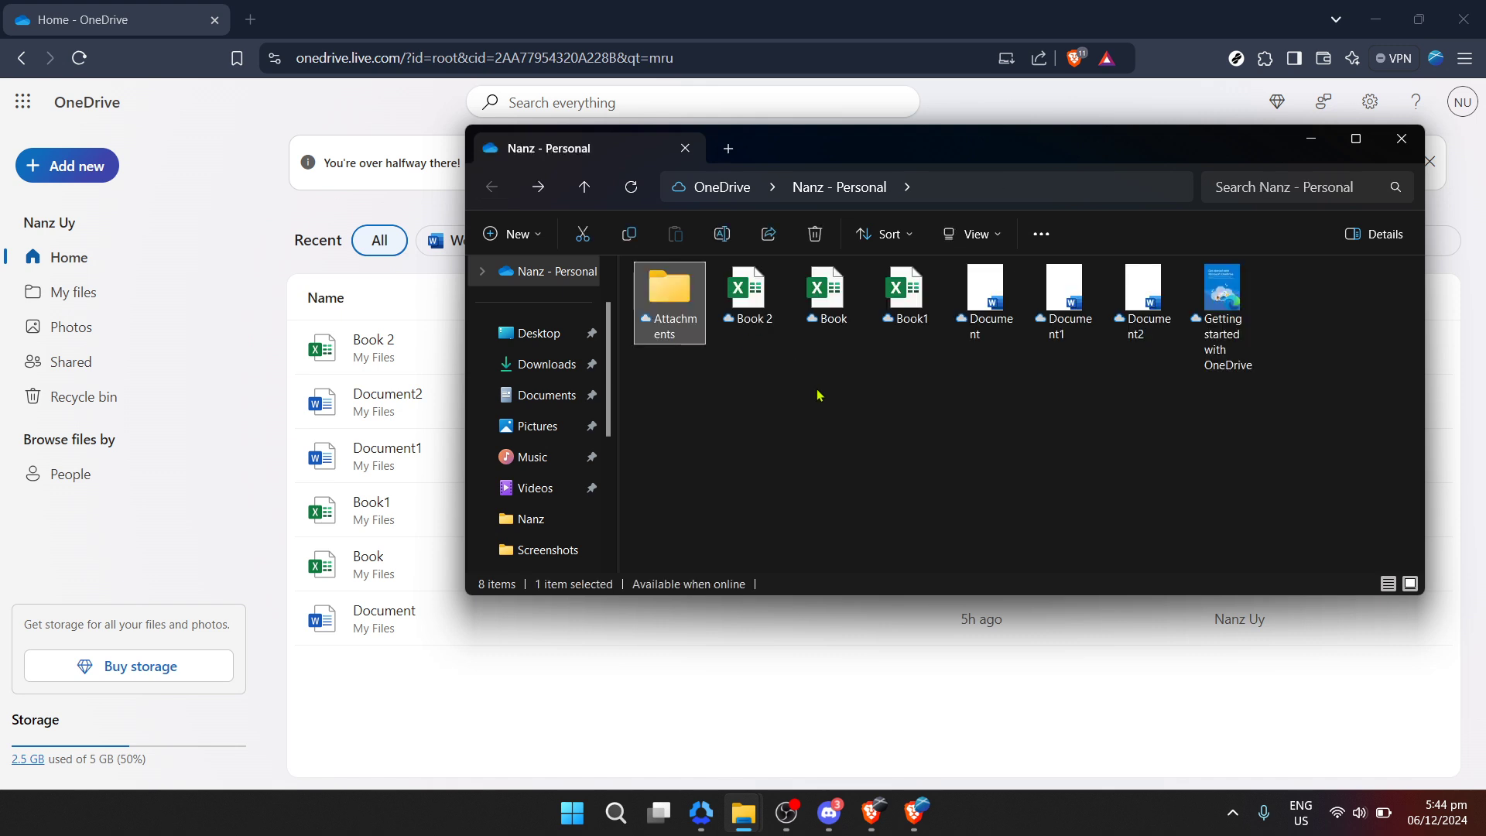
click(761, 321)
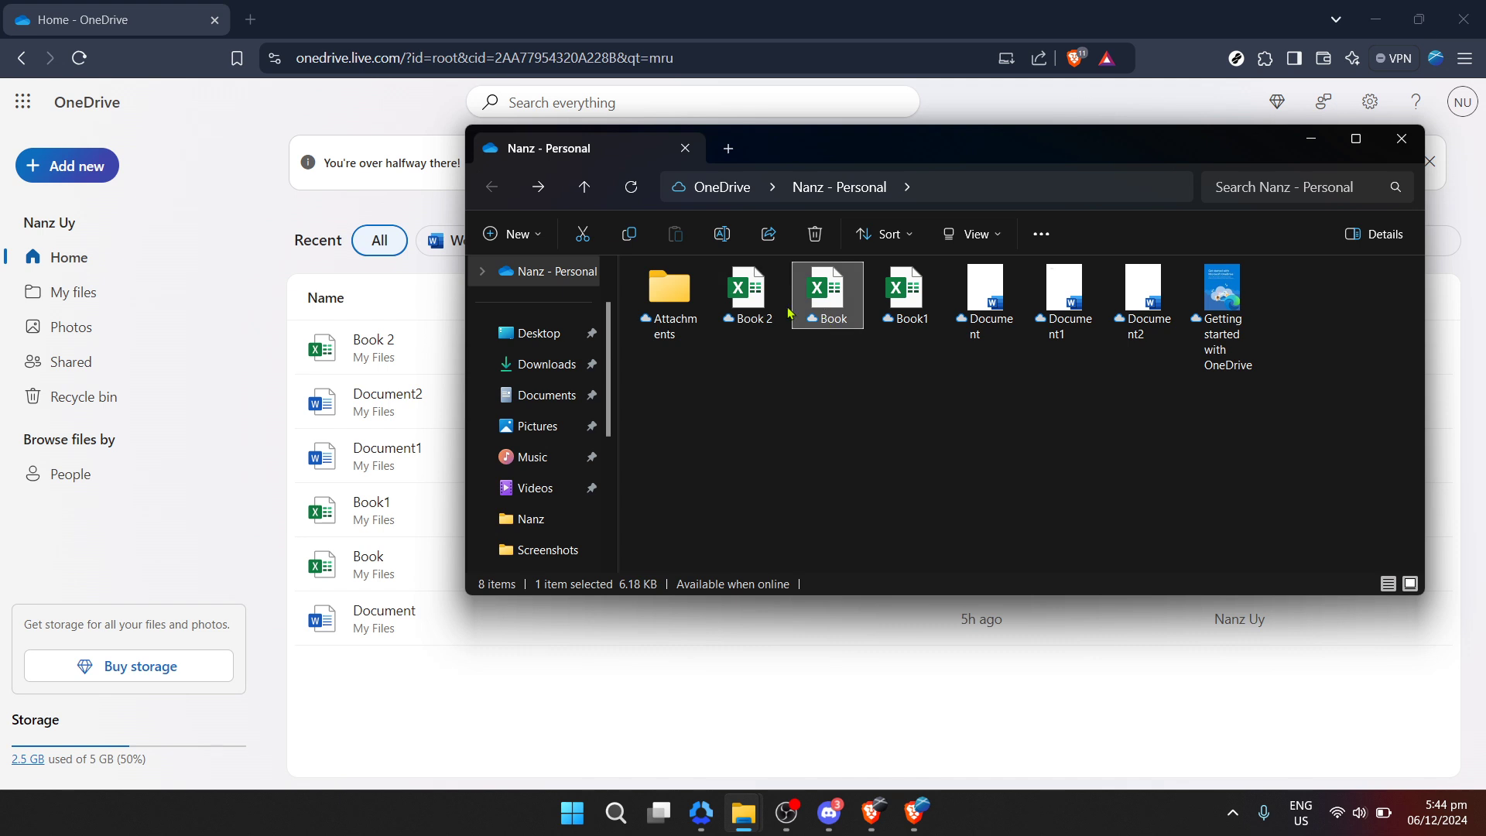
click(671, 304)
double_click(672, 304)
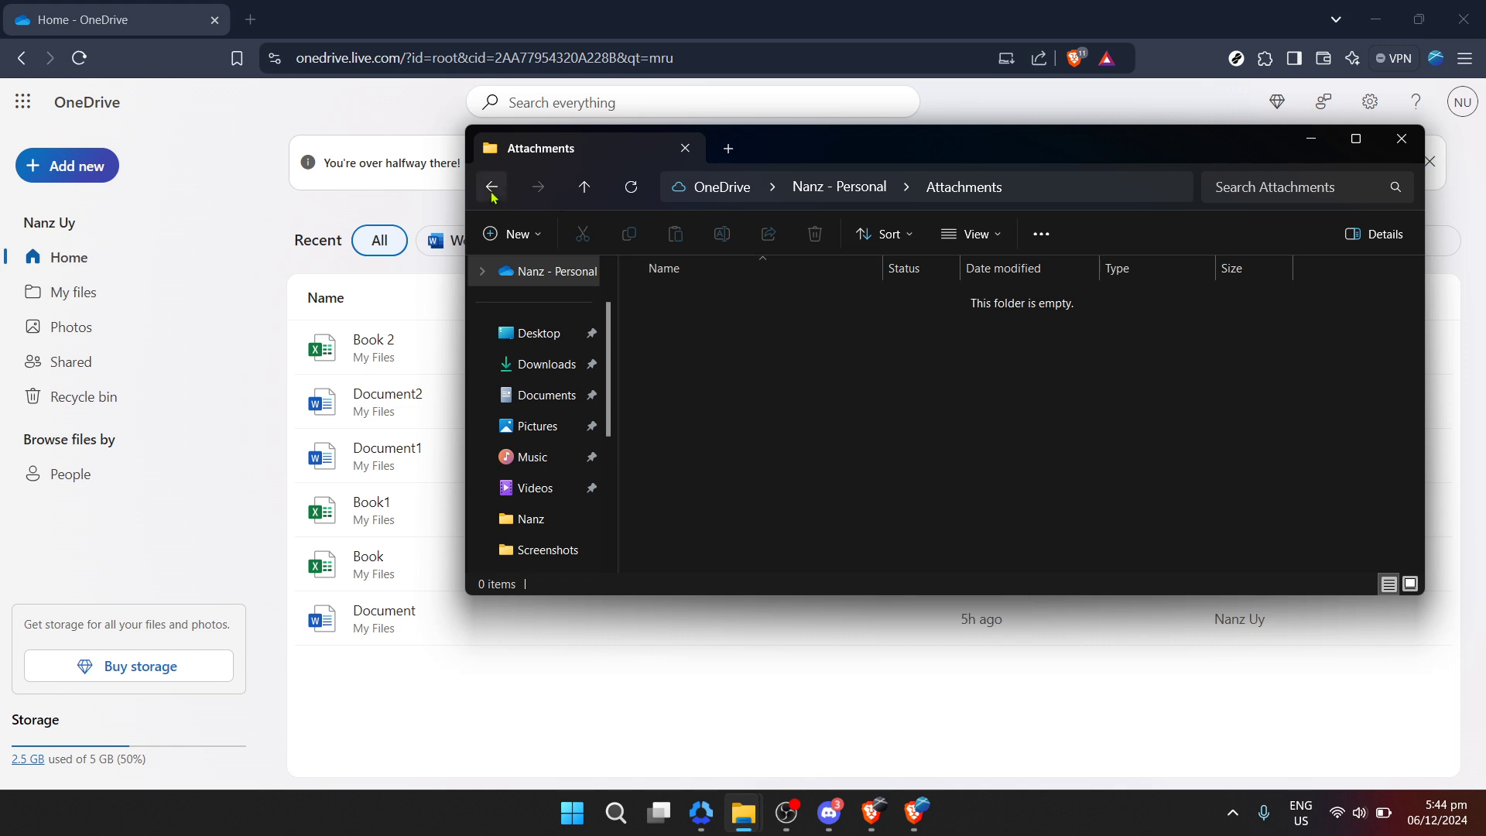
key(alt+Left)
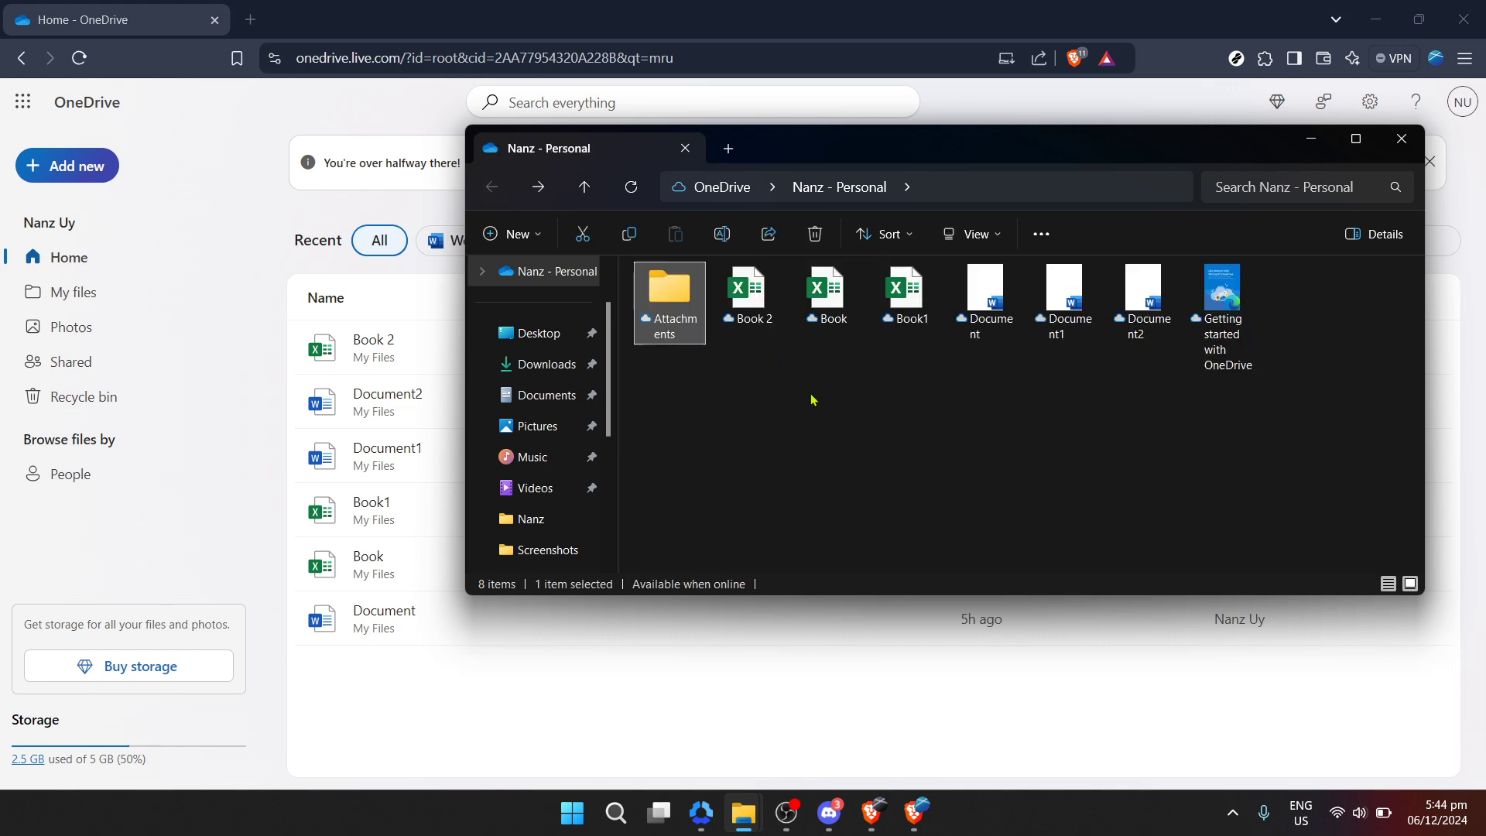
Select the Attachments folder and request its deletion.
click(814, 402)
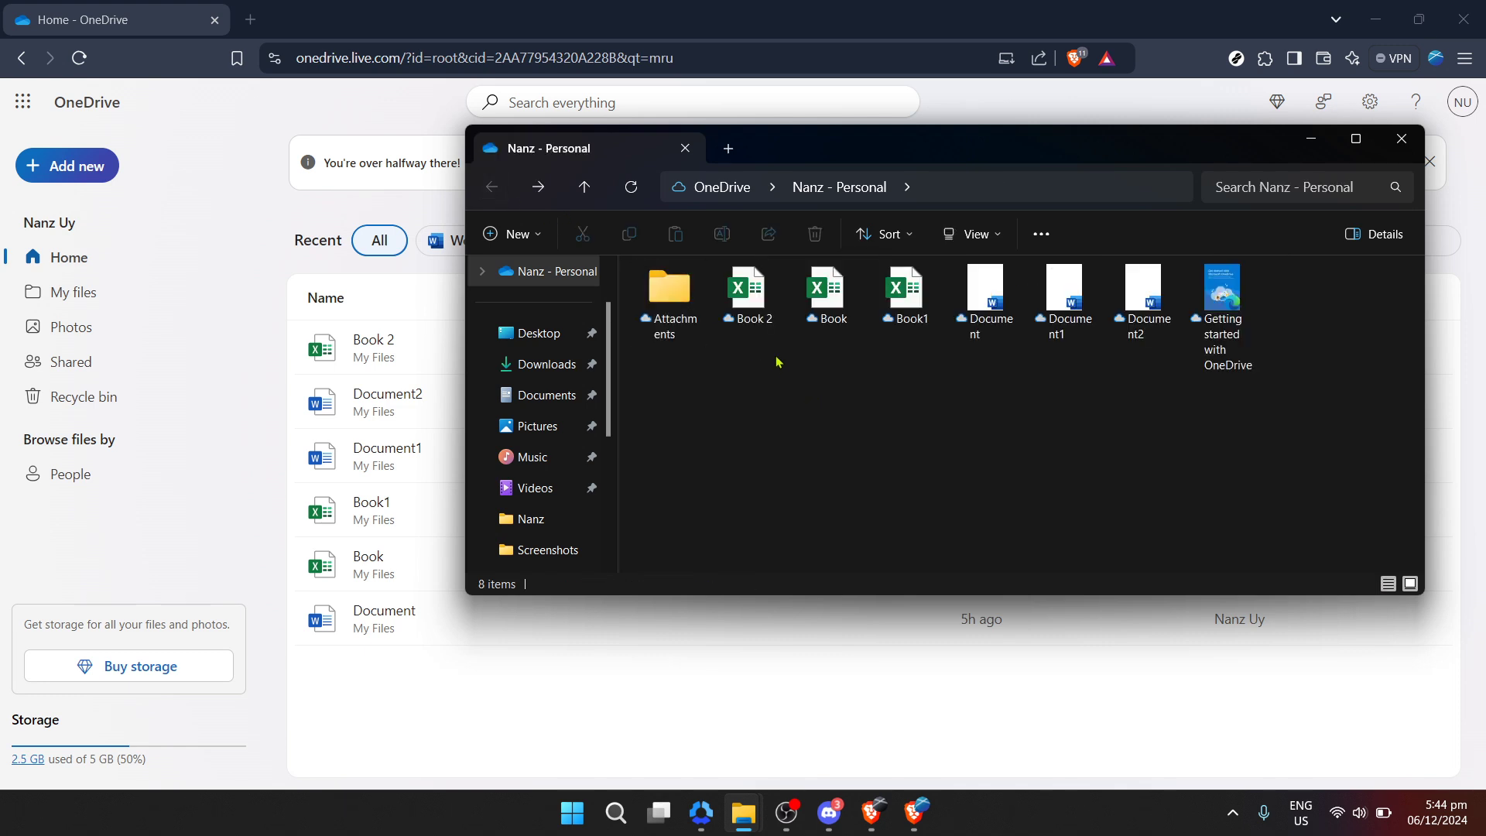
click(695, 298)
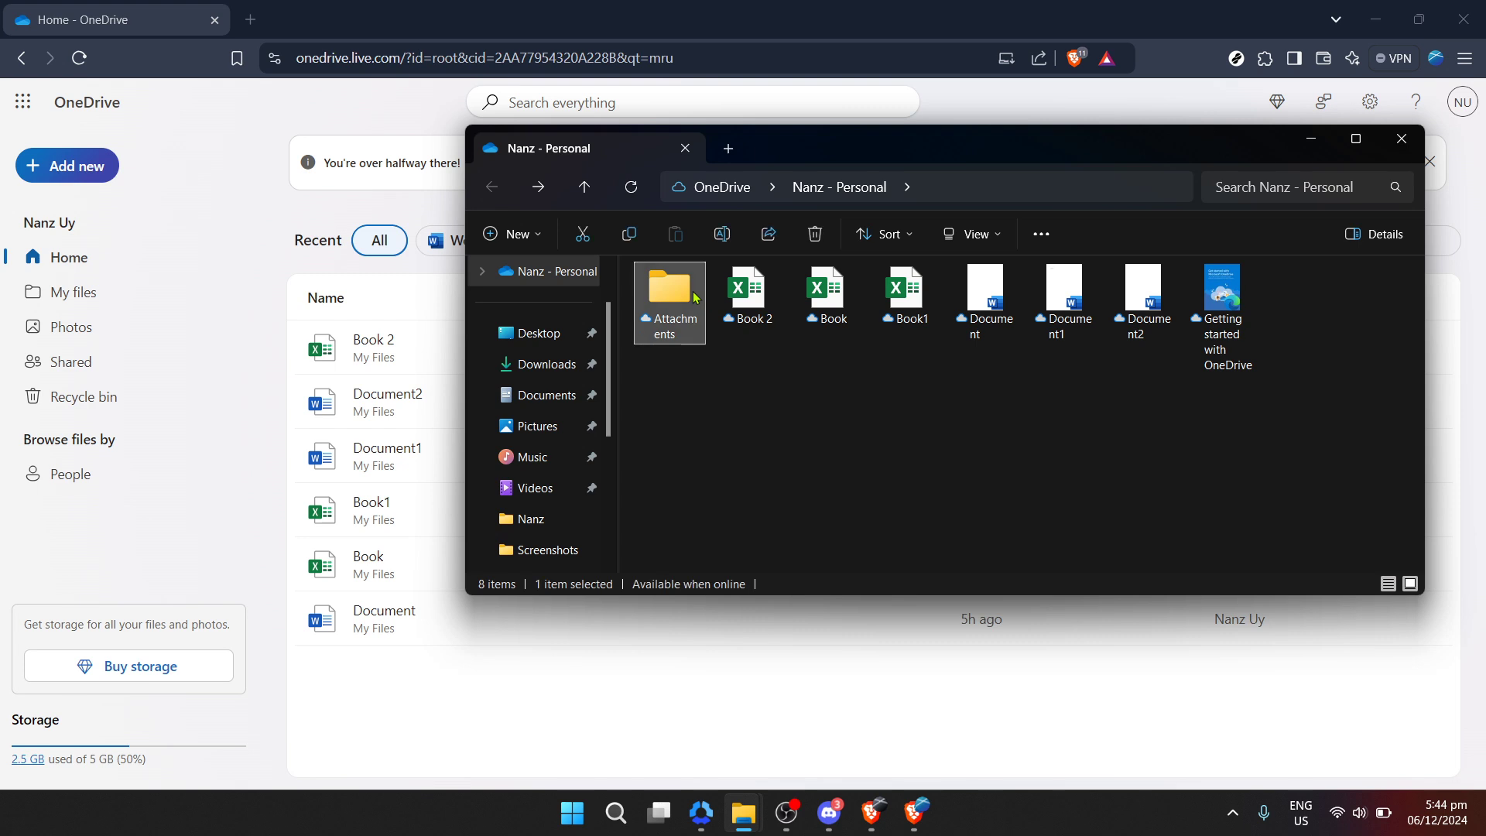
key(Delete)
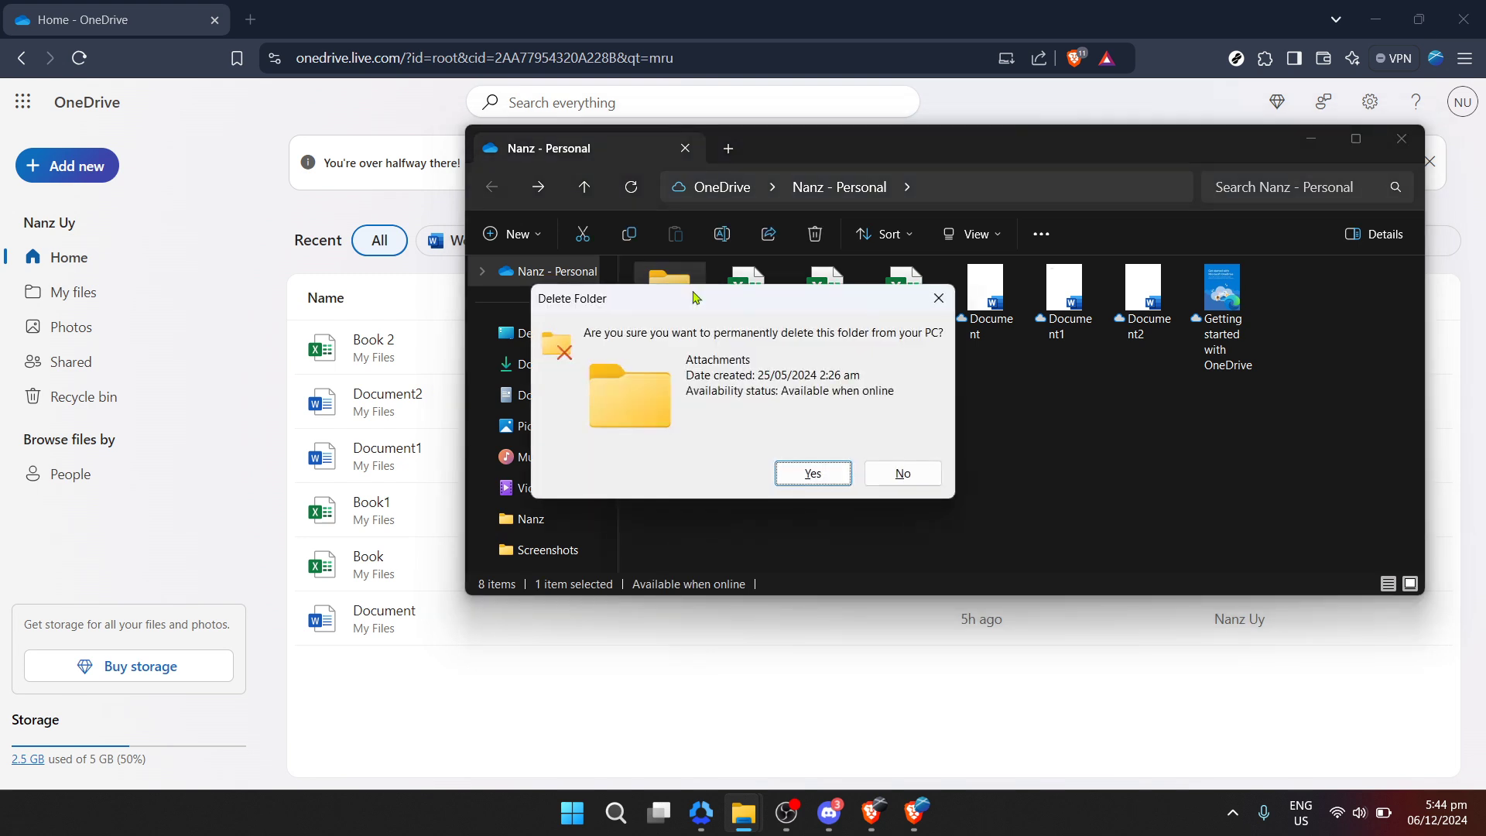